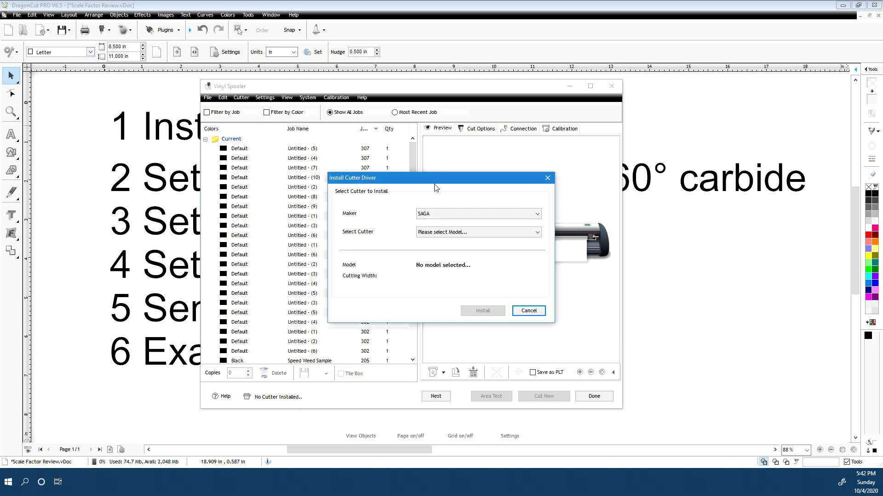
- Install the cutter driver for the Saga - 1350 (I,II) model
left_click(444, 234)
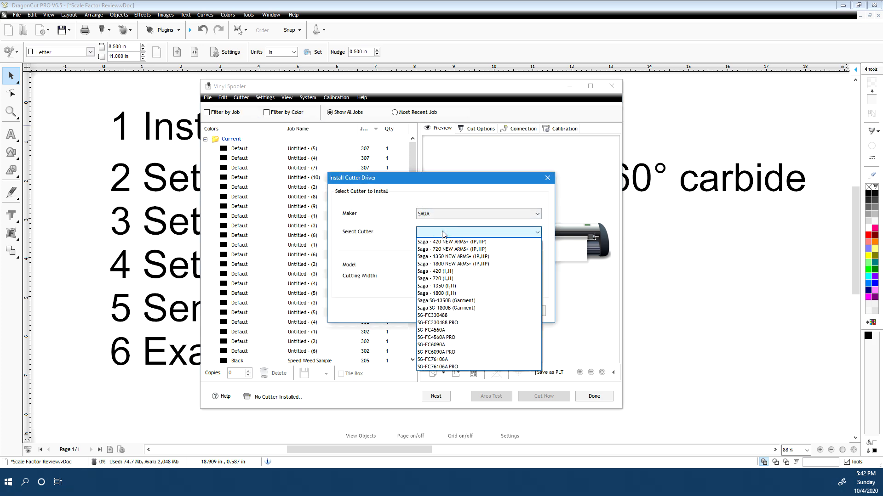
left_click(461, 286)
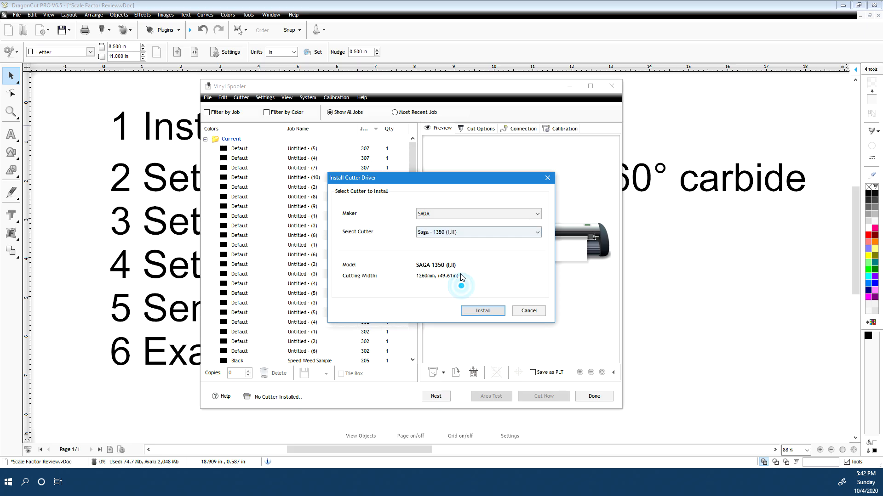
left_click(488, 315)
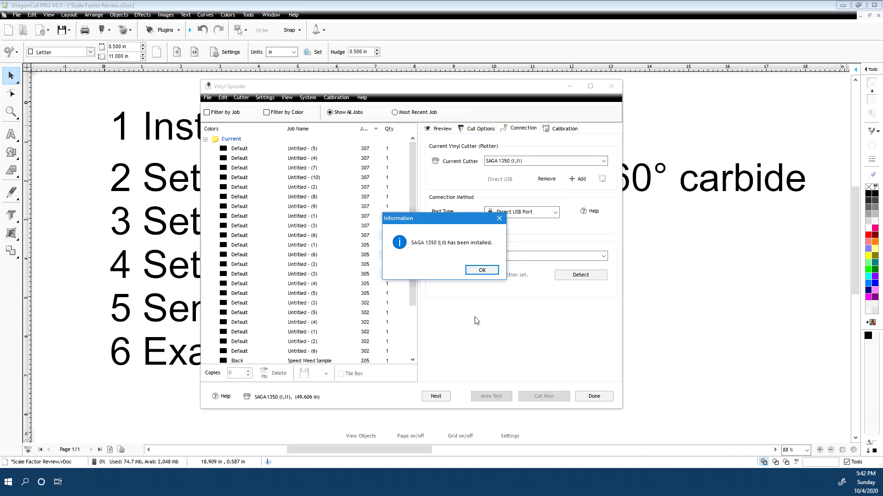
left_click(482, 271)
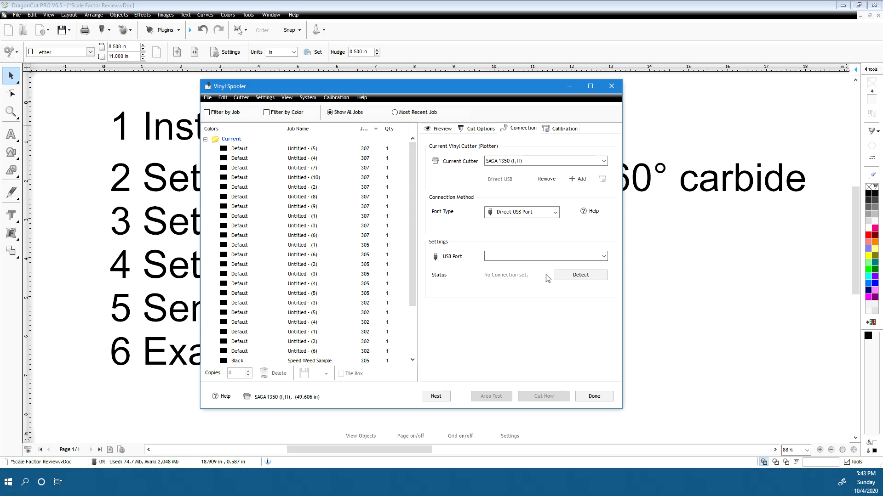
- Detect the cutter's direct USB connection with the detection wizard, accept the found device and close the Vinyl Spooler
left_click(573, 277)
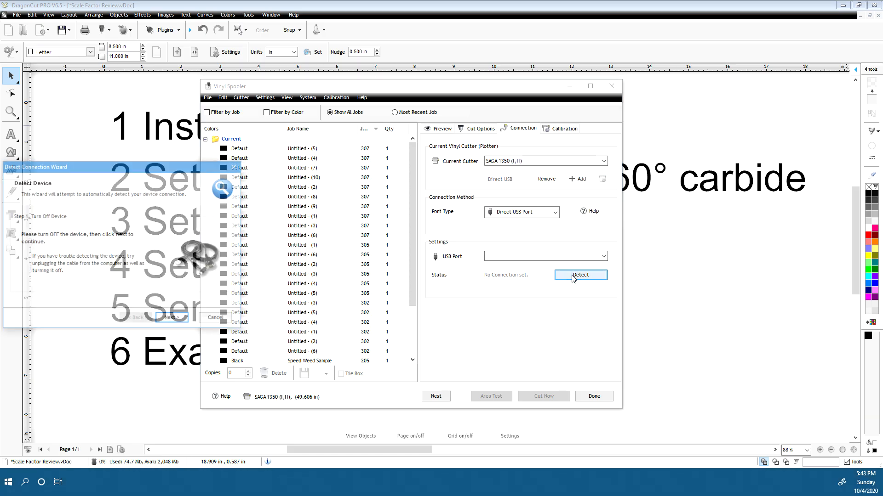
left_click_drag(140, 172, 452, 200)
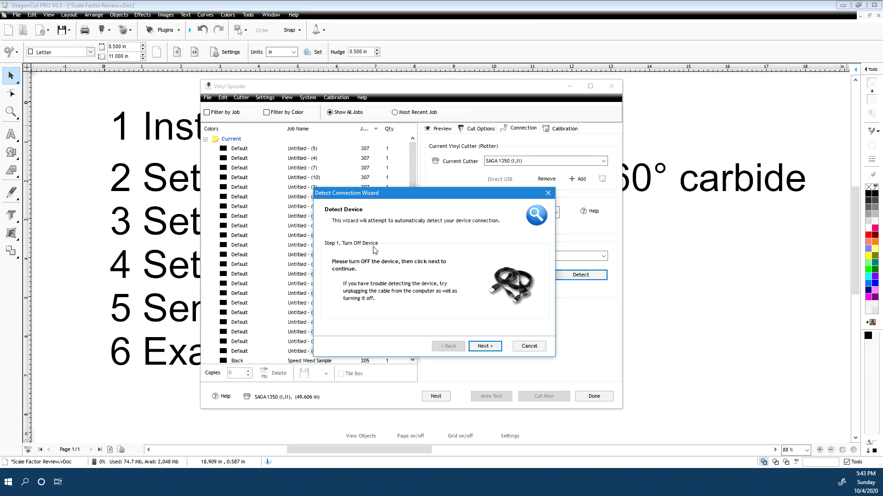
key("Return")
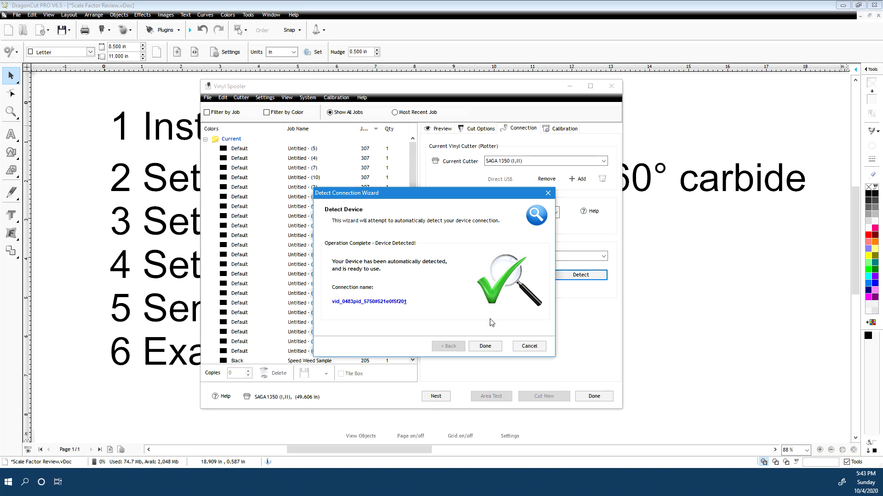
left_click(485, 346)
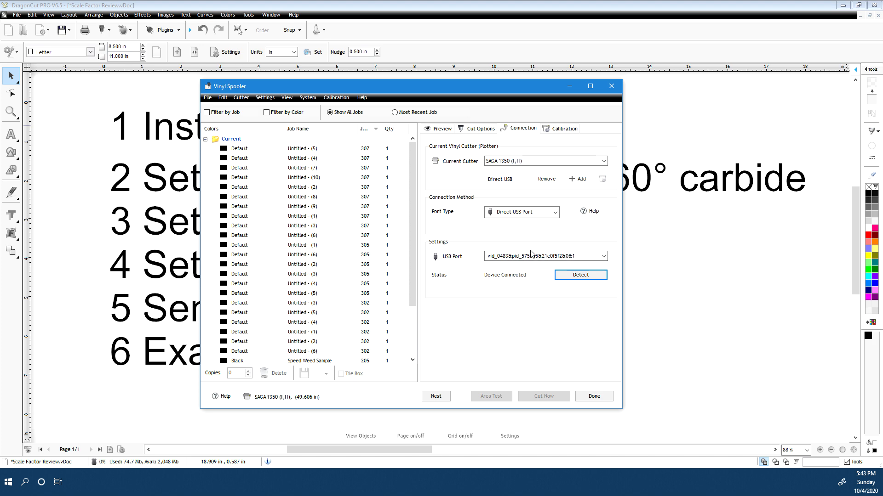
left_click(596, 398)
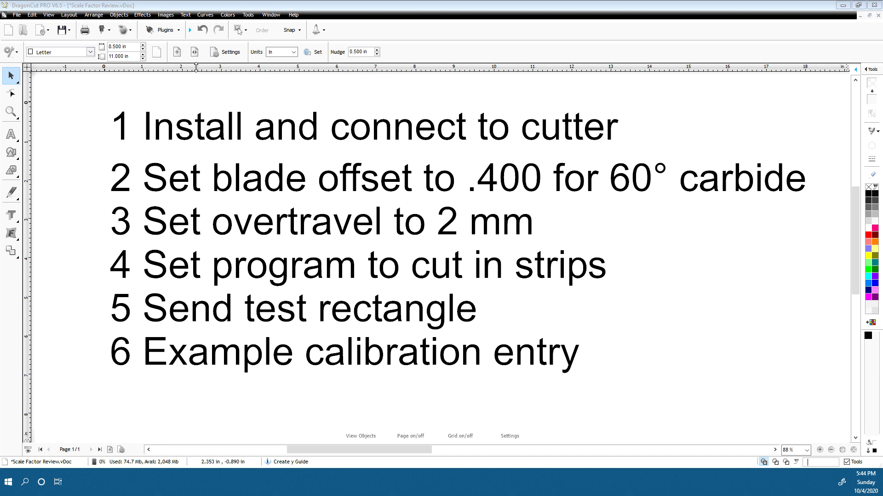
- Reopen the Vinyl Spooler and open the device settings of the installed SAGA 1350 cutter
left_click(248, 15)
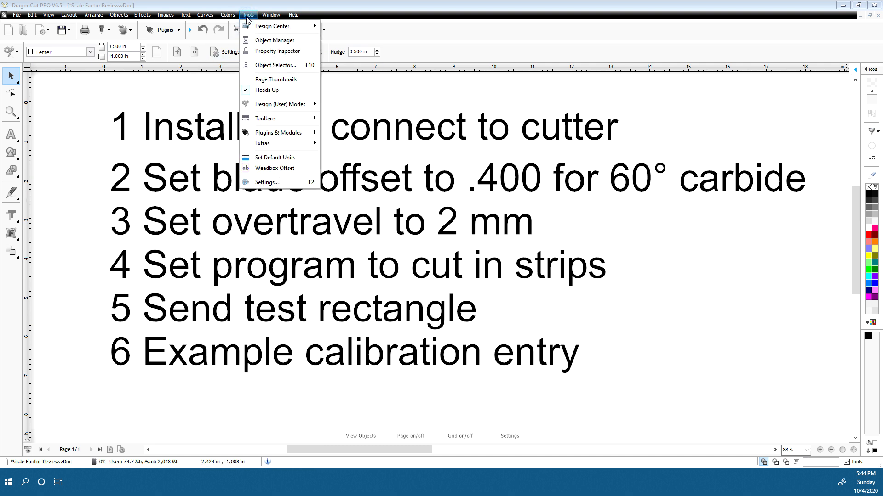
mouse_move(272, 134)
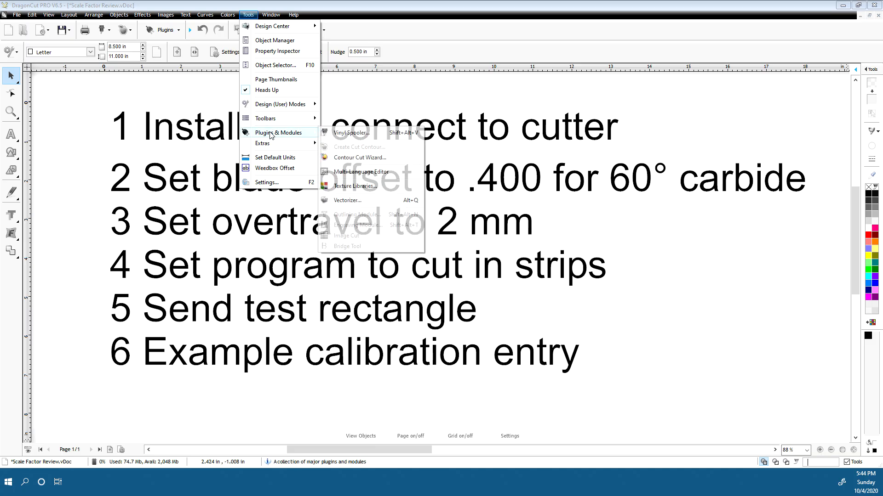
left_click(366, 133)
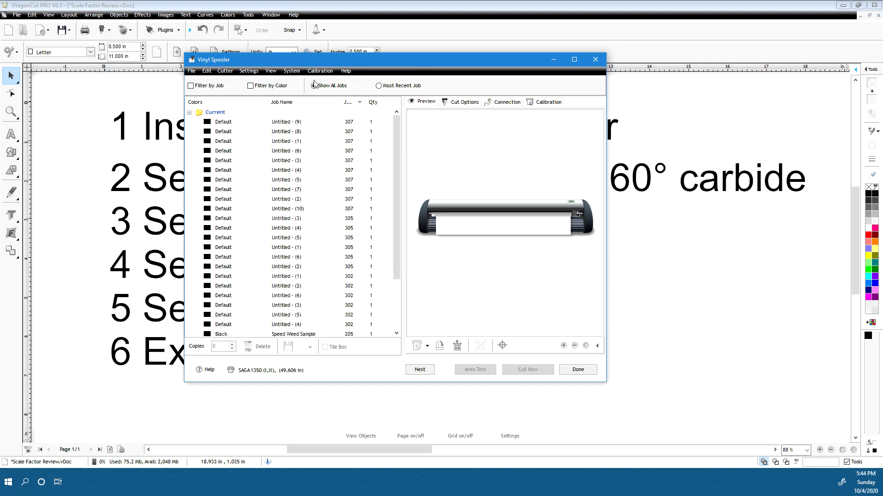
left_click(248, 71)
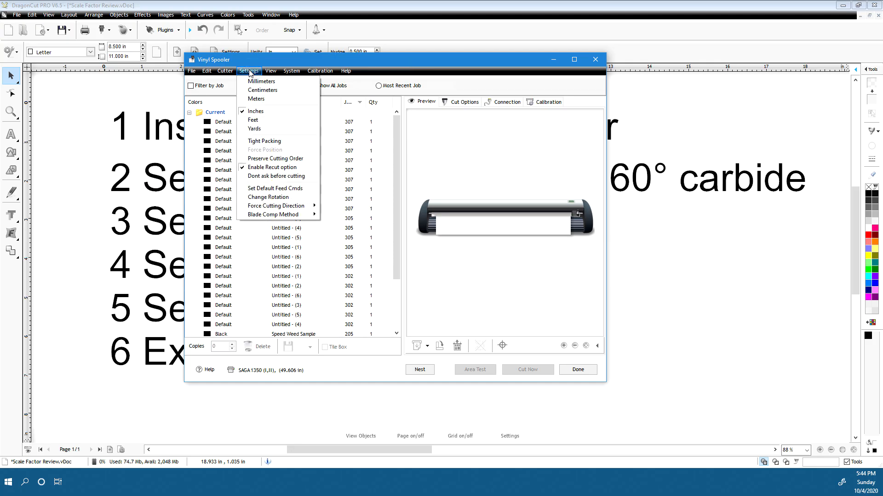
mouse_move(228, 73)
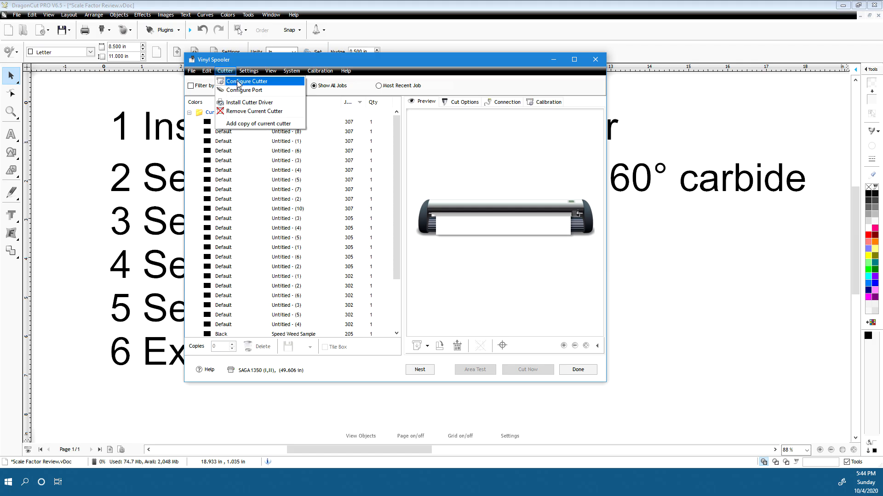
left_click(238, 82)
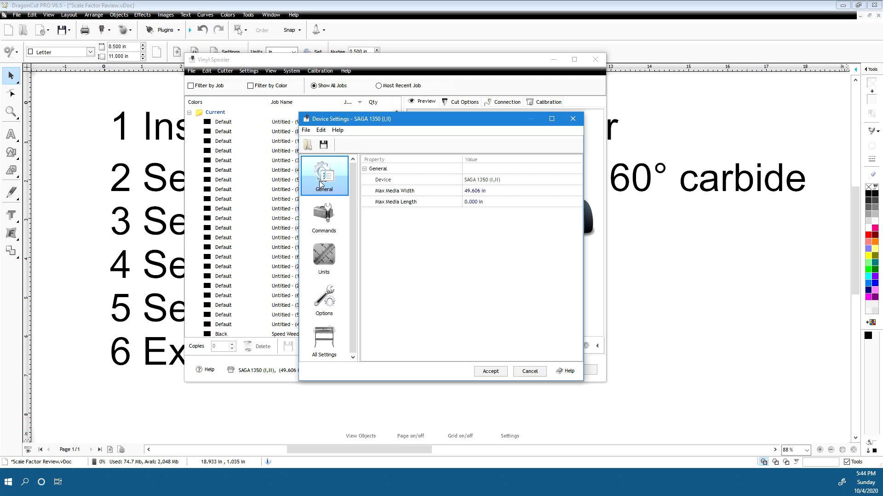
- Show all device settings and expand General, Units, Device Units per Inch, Device Units per mm and Blade Compensation
left_click(322, 339)
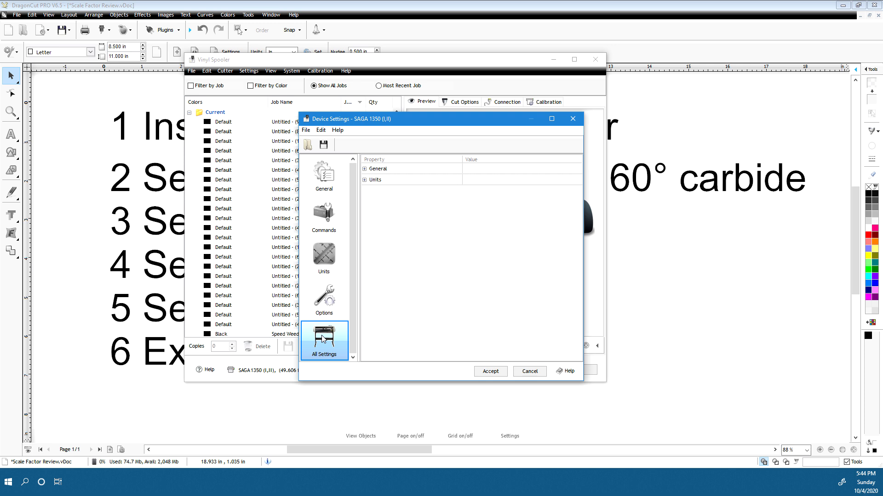
left_click(364, 180)
left_click(365, 169)
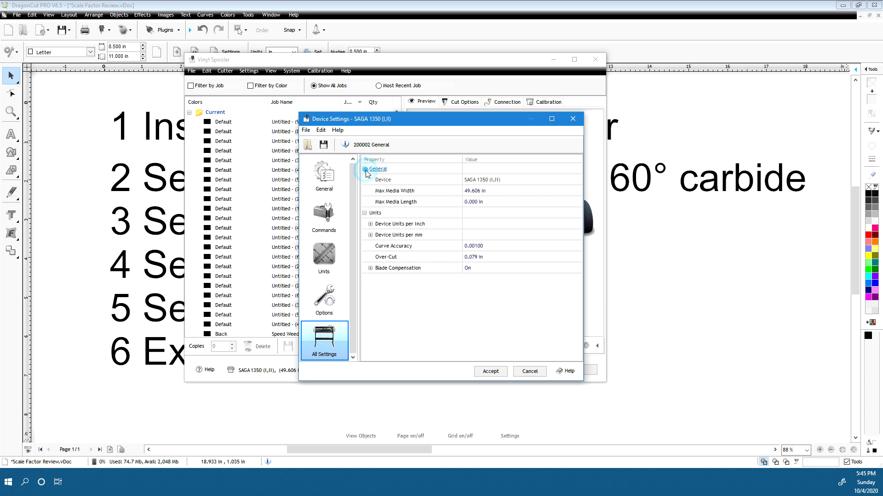
left_click(370, 268)
left_click(370, 235)
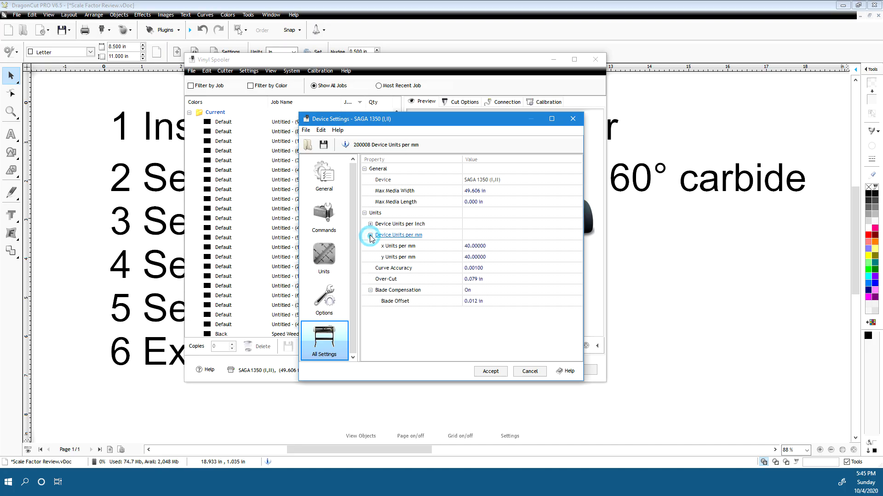
left_click(370, 224)
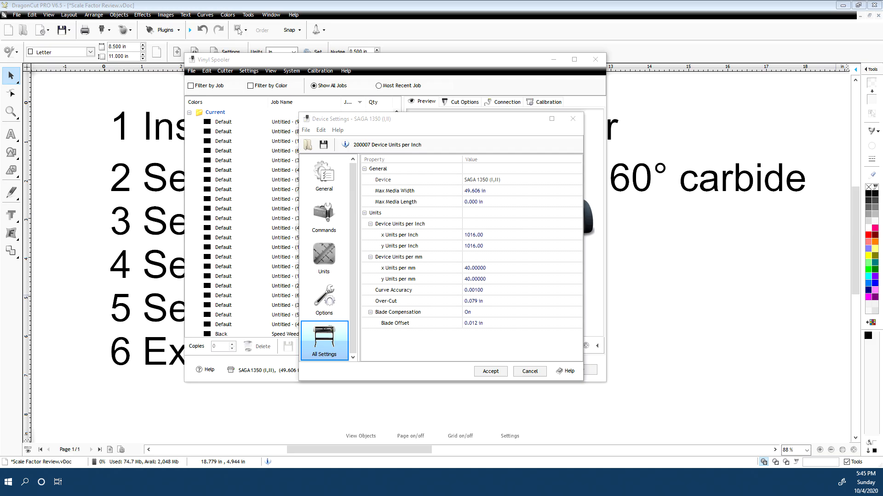
- Set the blade offset to 0.0157 in, accept the device settings and close the Vinyl Spooler
left_click(479, 324)
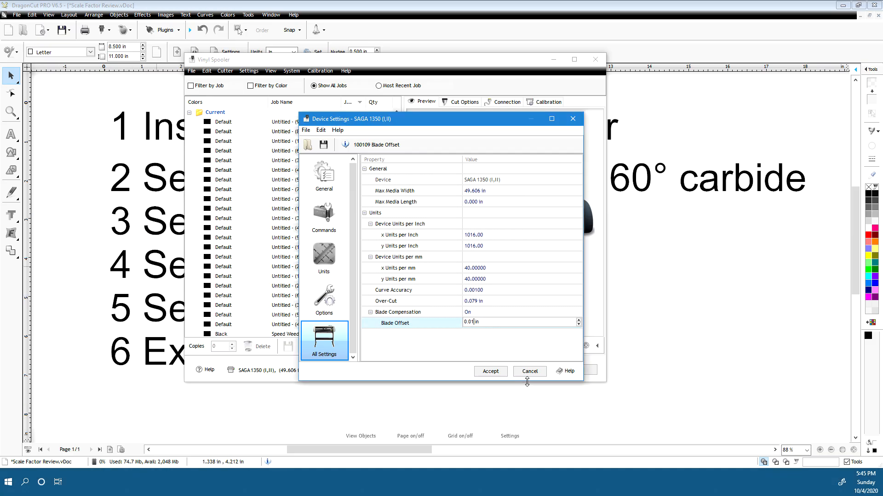
type("57")
left_click(518, 312)
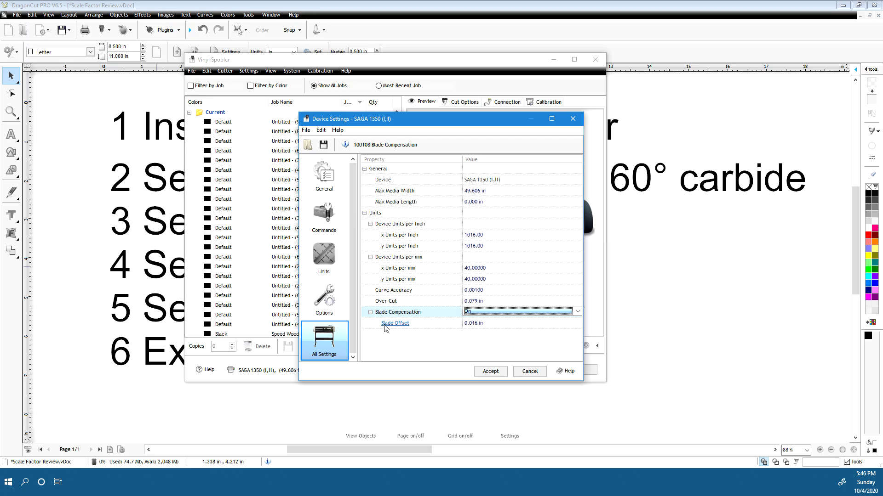
left_click(480, 302)
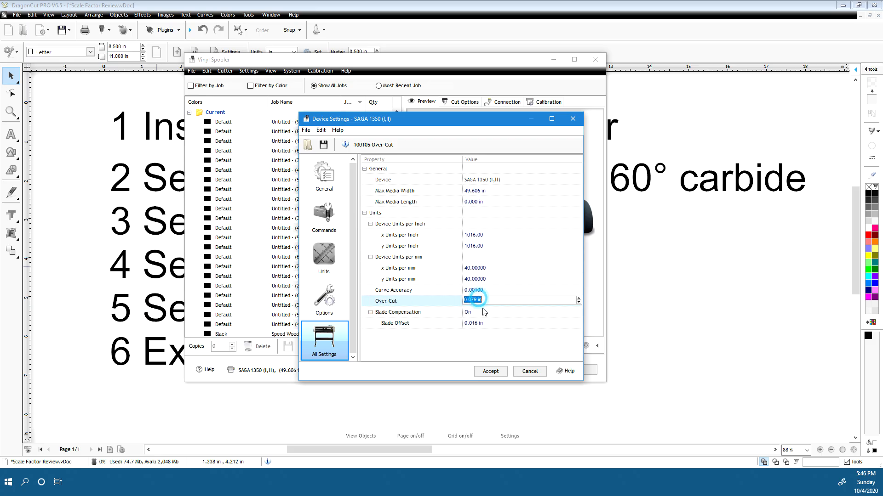
left_click(484, 323)
left_click(485, 304)
left_click(499, 372)
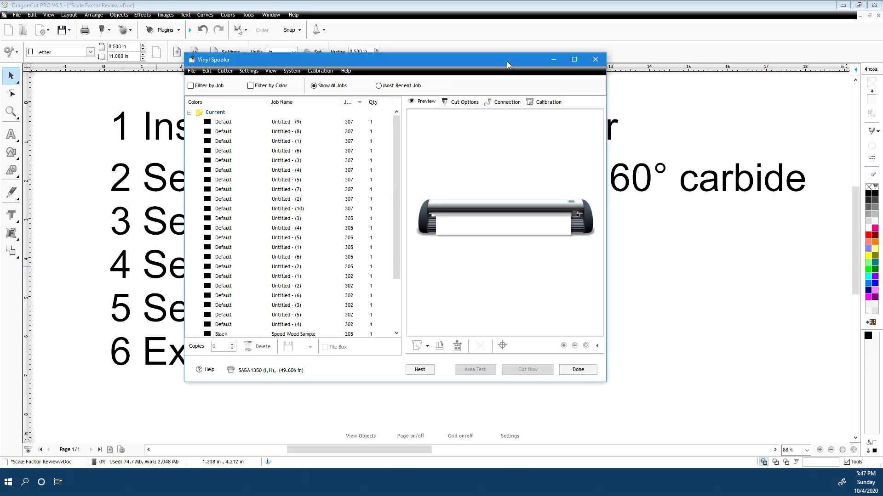
left_click_drag(507, 64, 626, 76)
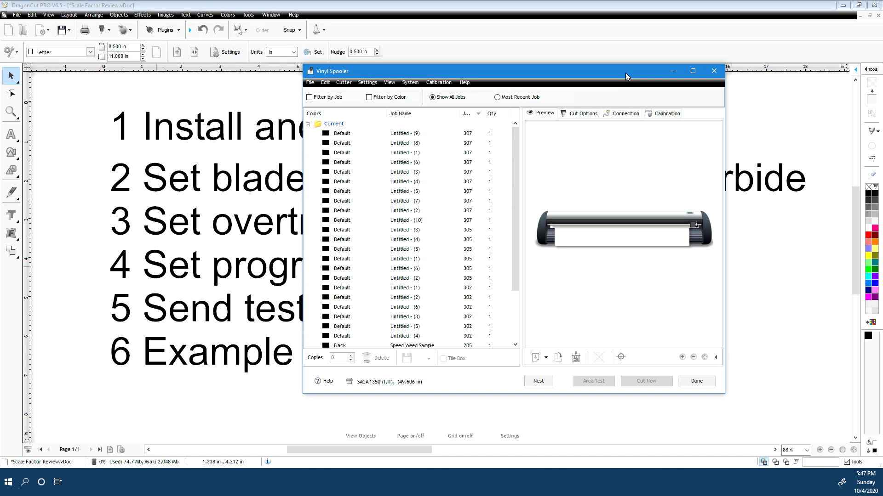
left_click(694, 382)
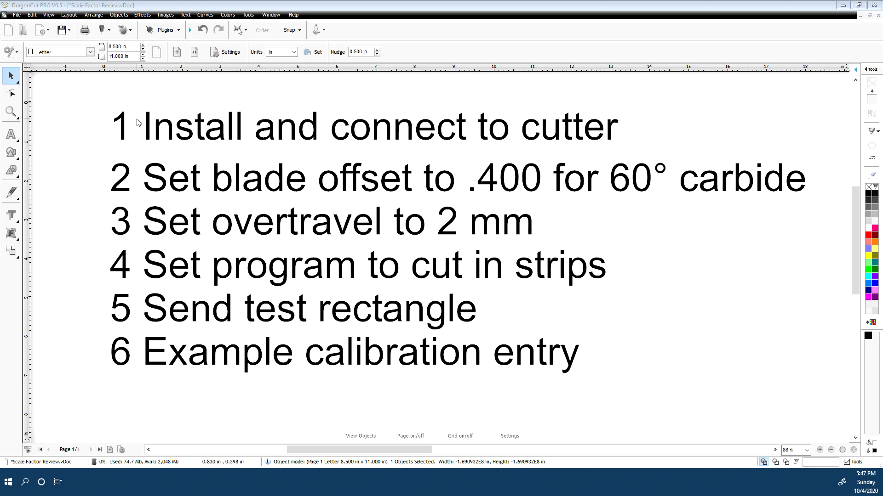
- Select the instruction text and send it to the SAGA 1350 cutter as a cut job
left_click(123, 118)
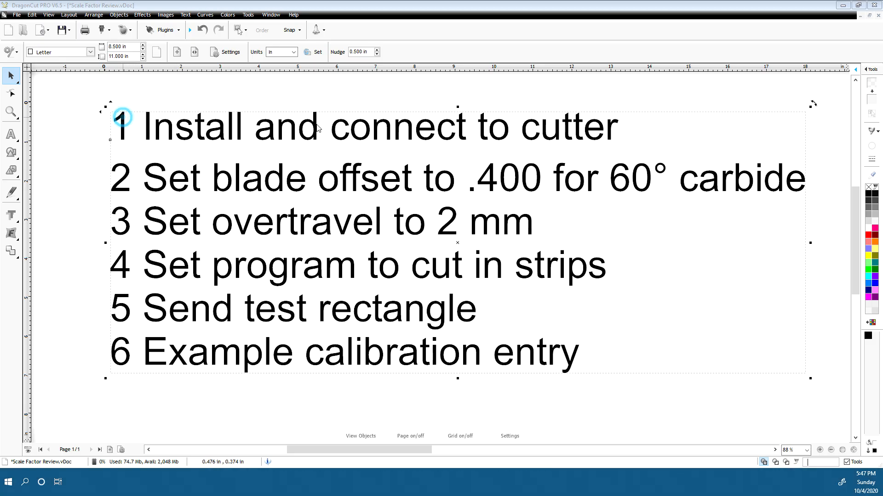
left_click(109, 30)
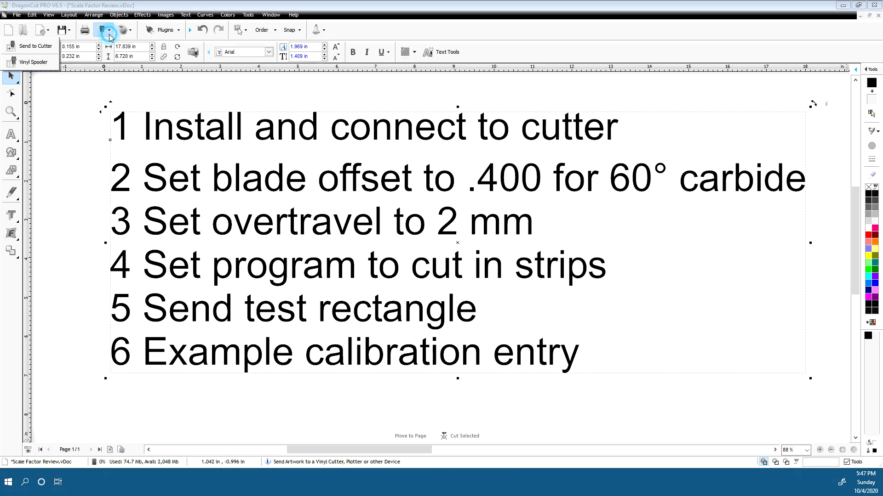
left_click(36, 46)
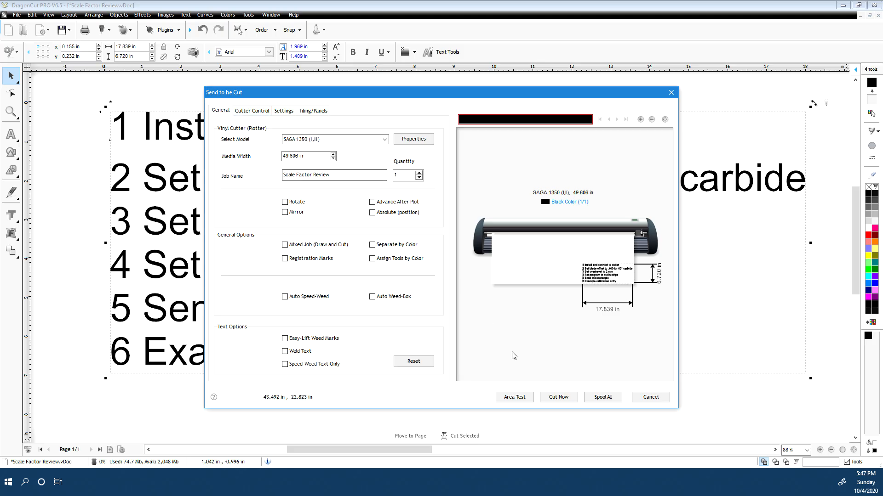
left_click(559, 397)
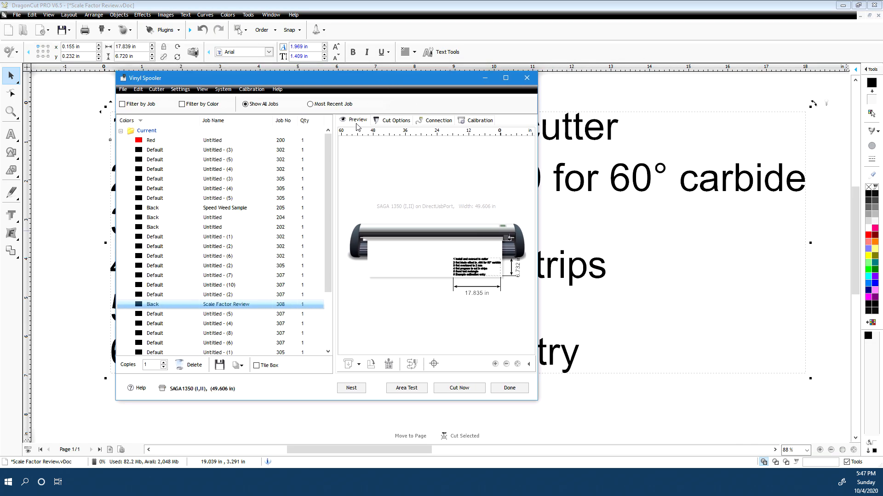
- Enable cutting in strips in the Scale Factor Review job's cut options and close the Vinyl Spooler
left_click(391, 122)
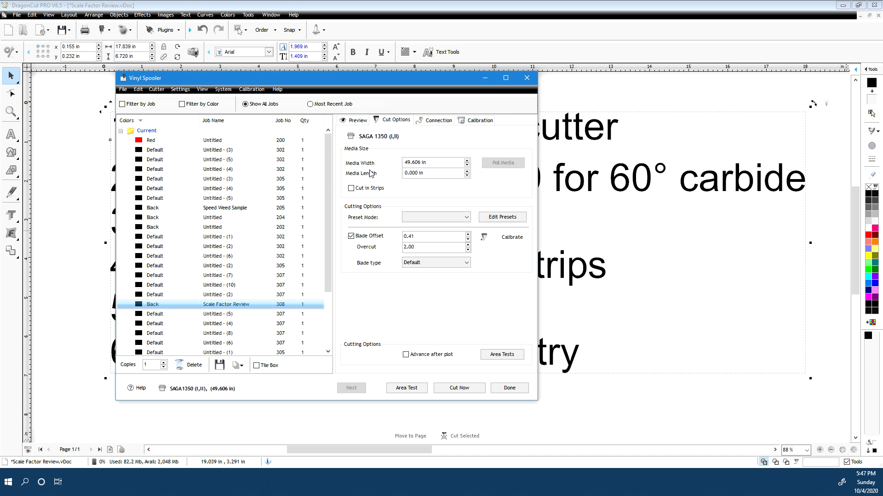
left_click(351, 189)
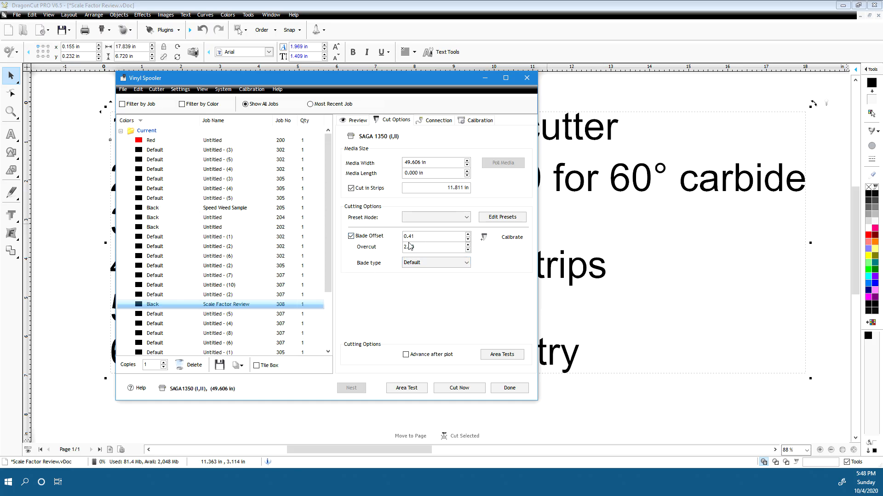
left_click(508, 388)
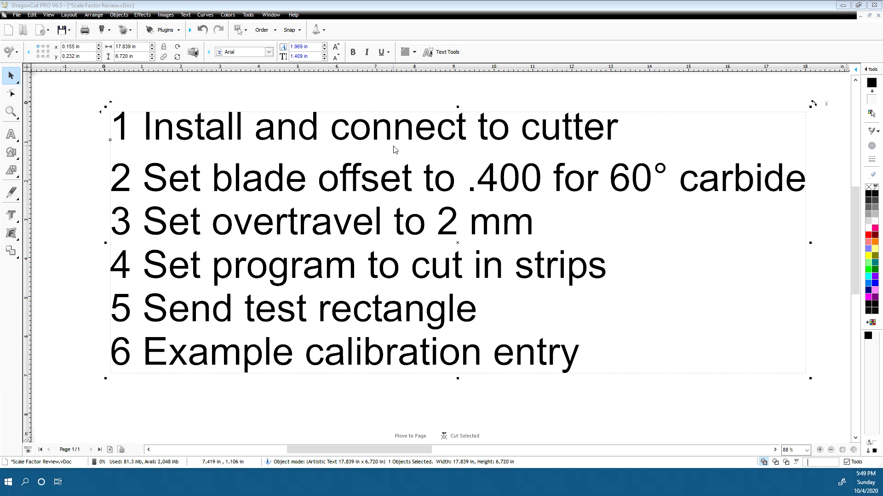
- Draw a rectangle about 7.86 in wide and 10.68 in high in the empty area beside the numbered instruction text
scroll(416, 115, "down", 2)
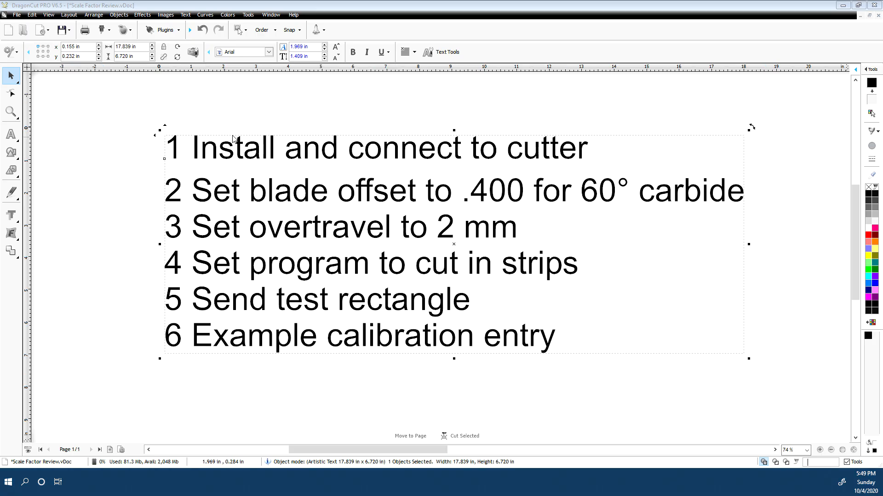
scroll(797, 139, "down", 2)
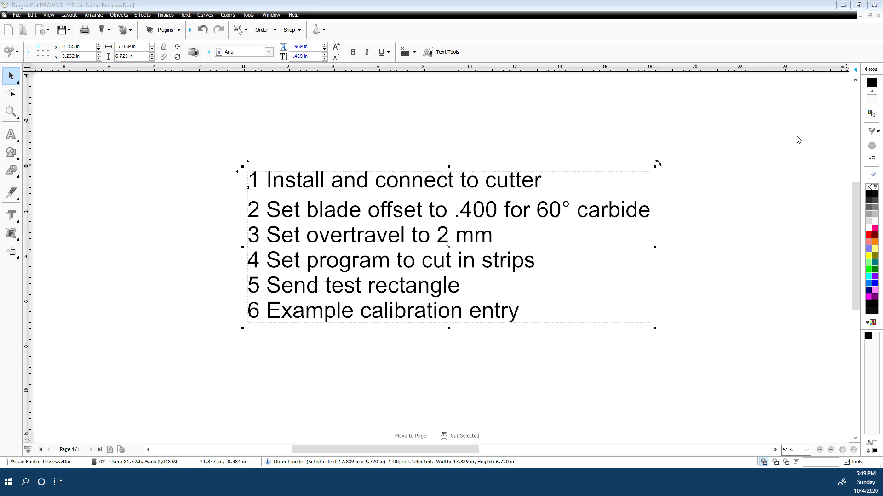
left_click_drag(476, 451, 403, 455)
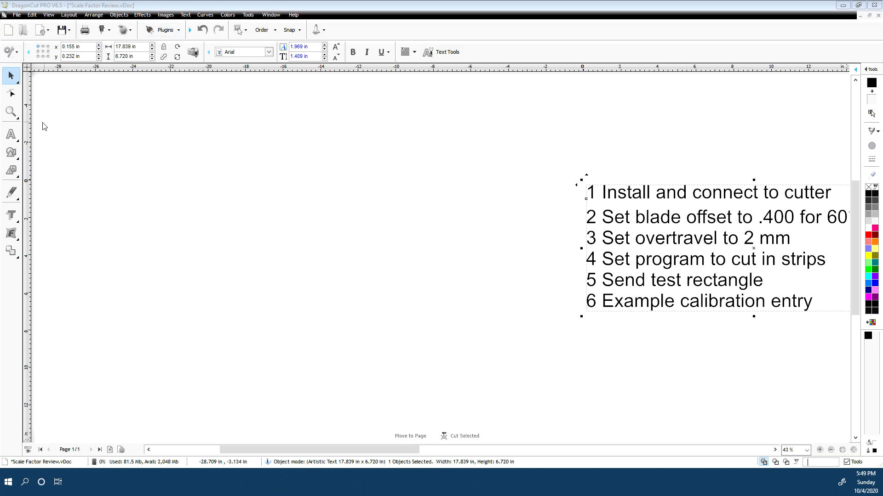
left_click(18, 161)
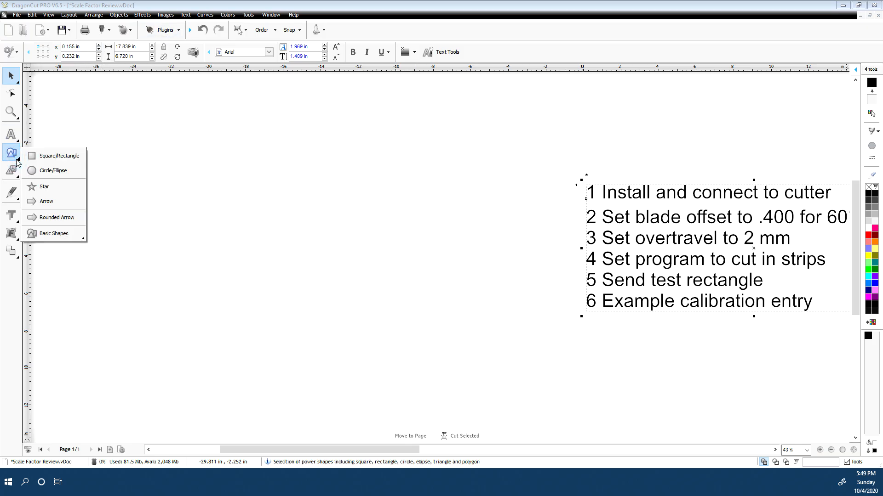
left_click(43, 157)
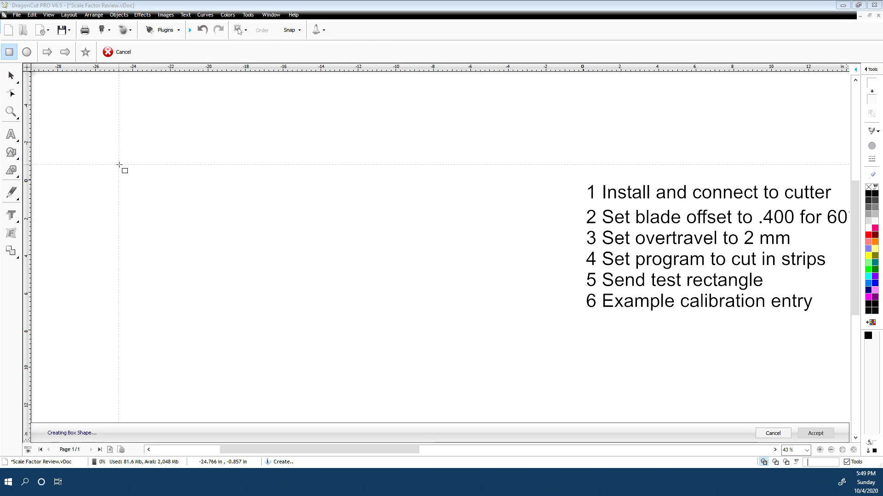
left_click_drag(154, 154, 302, 354)
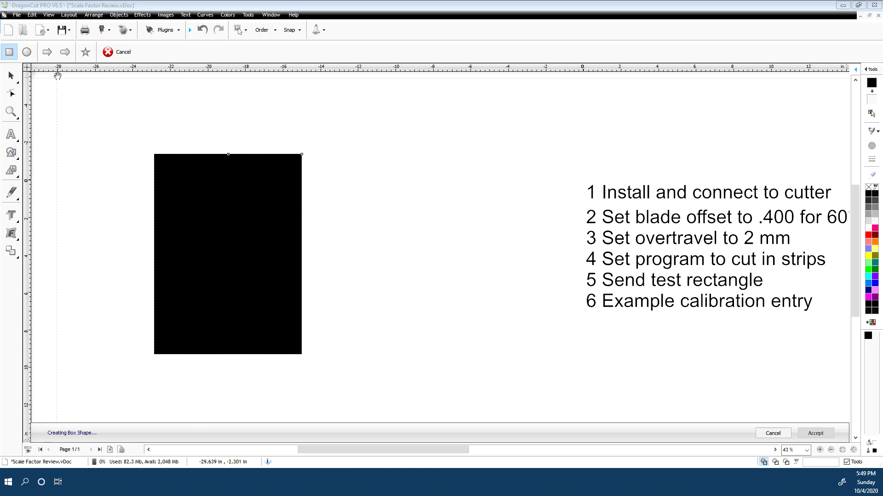
left_click(9, 80)
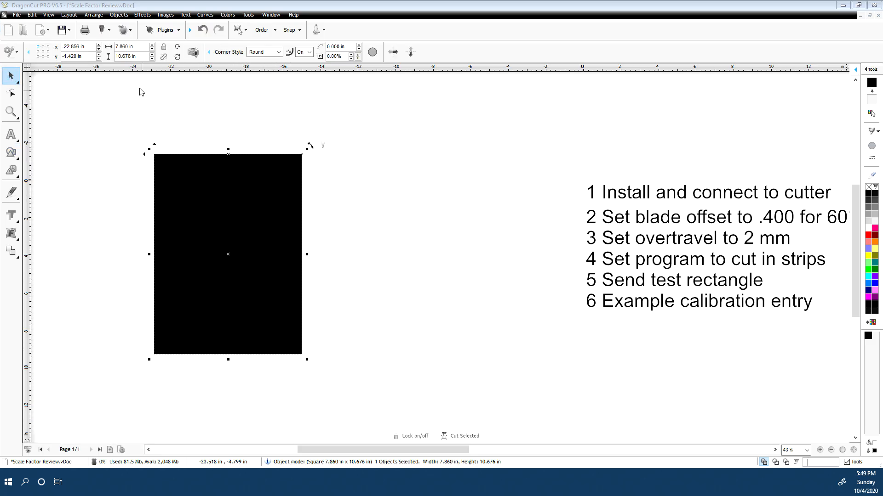
- Set the black rectangle's width to 24 in and its height to 120 in
left_click(112, 128)
left_click(205, 201)
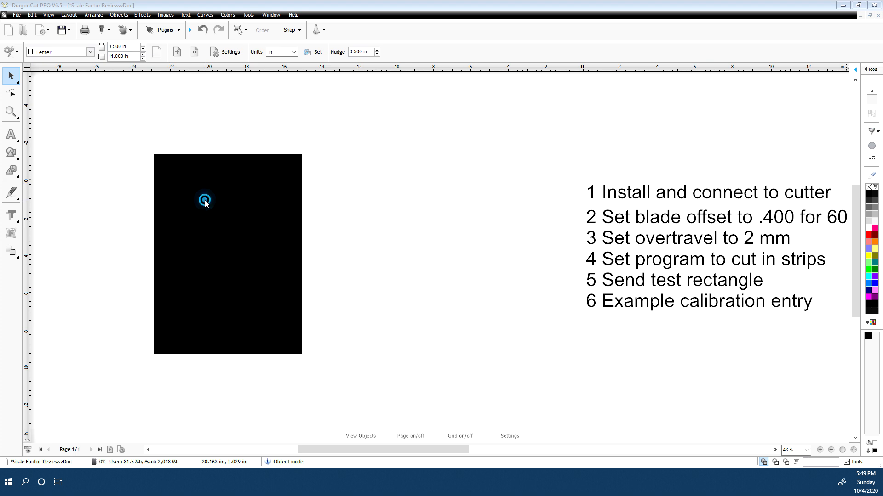
left_click(123, 140)
left_click(244, 192)
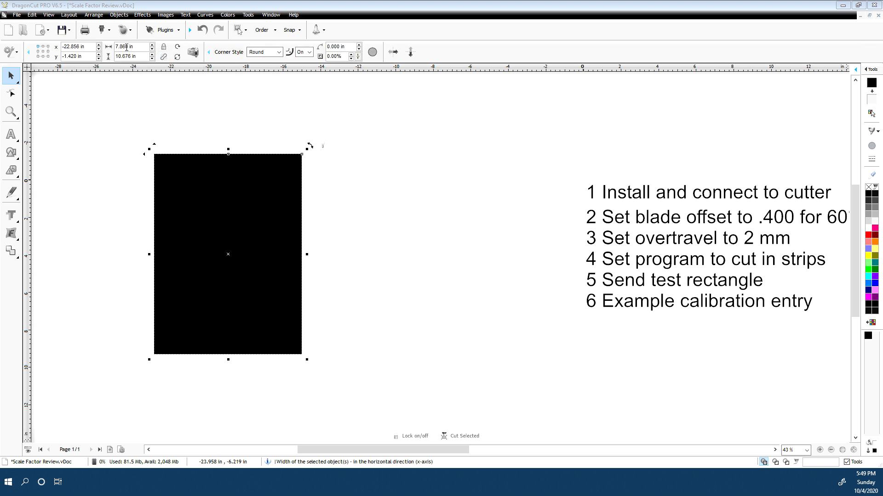
left_click(142, 47)
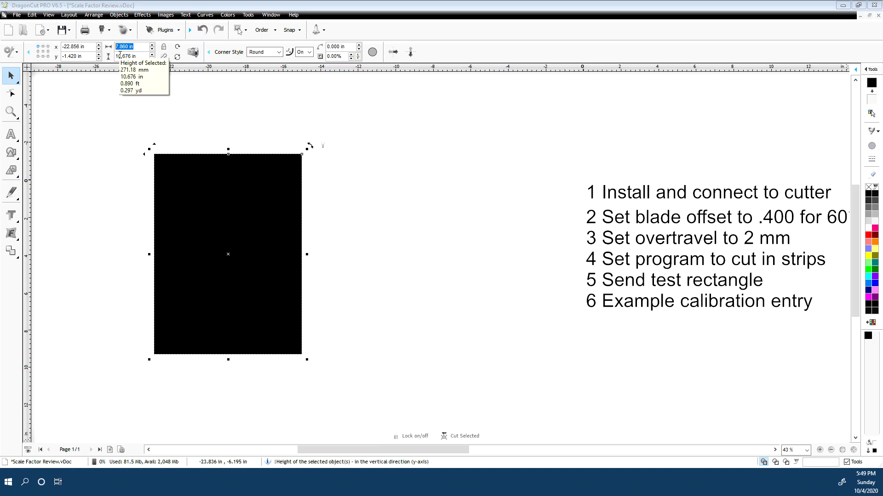
type("24")
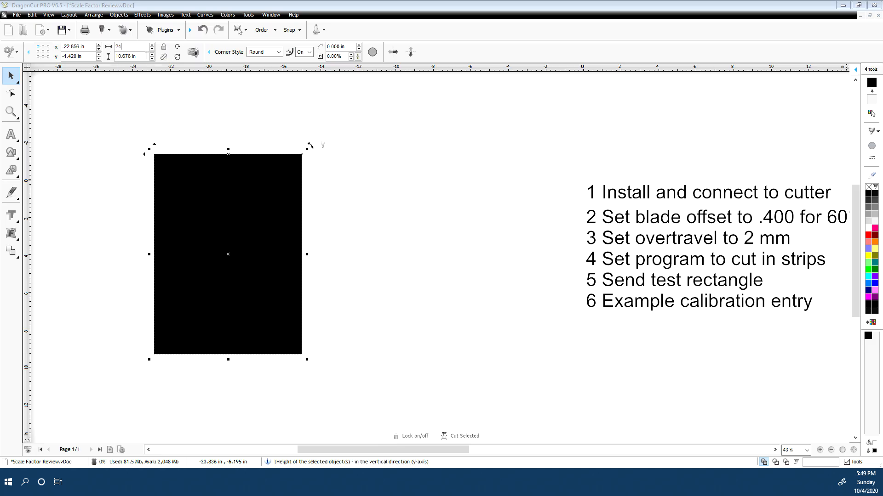
key("Tab")
type("120")
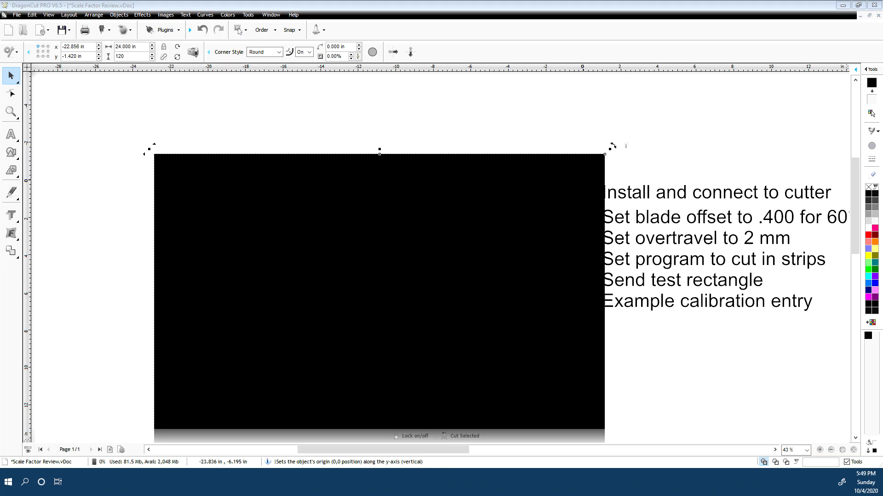
key("Return")
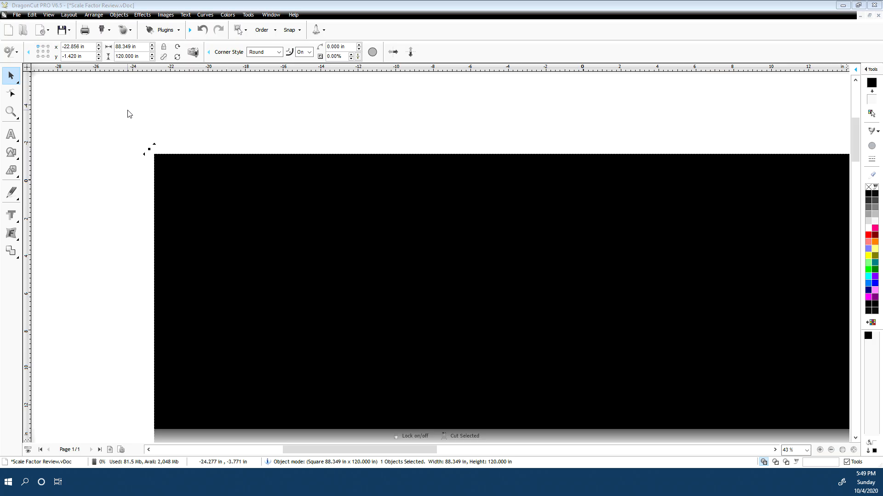
- Turn off proportional rescaling, set the rectangle's width to 24 in again and deselect it
left_click(138, 46)
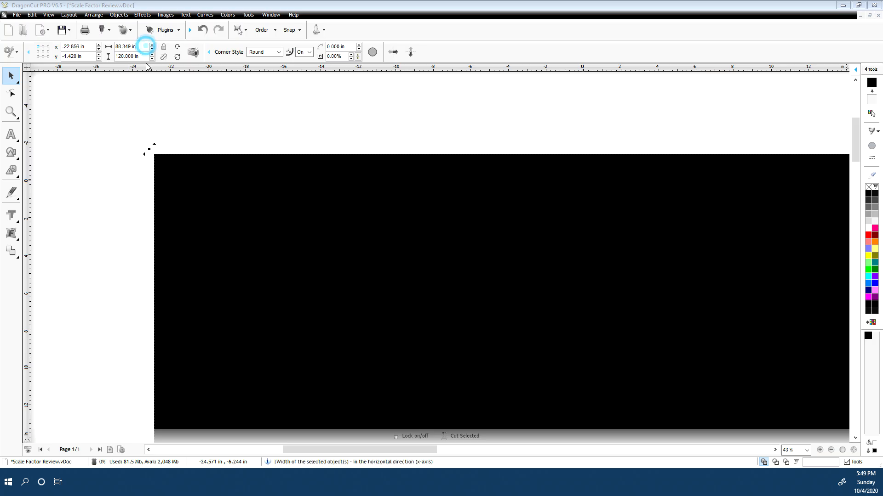
triple_click(138, 46)
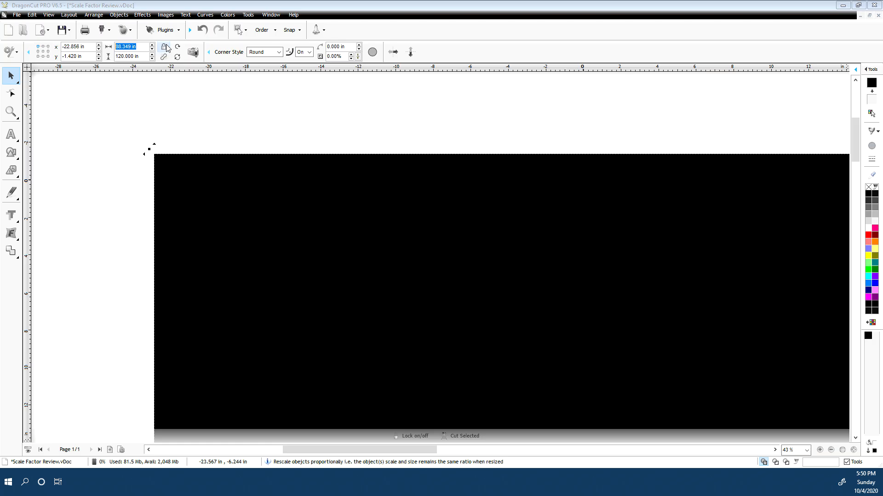
left_click(166, 49)
left_click_drag(142, 48, 95, 49)
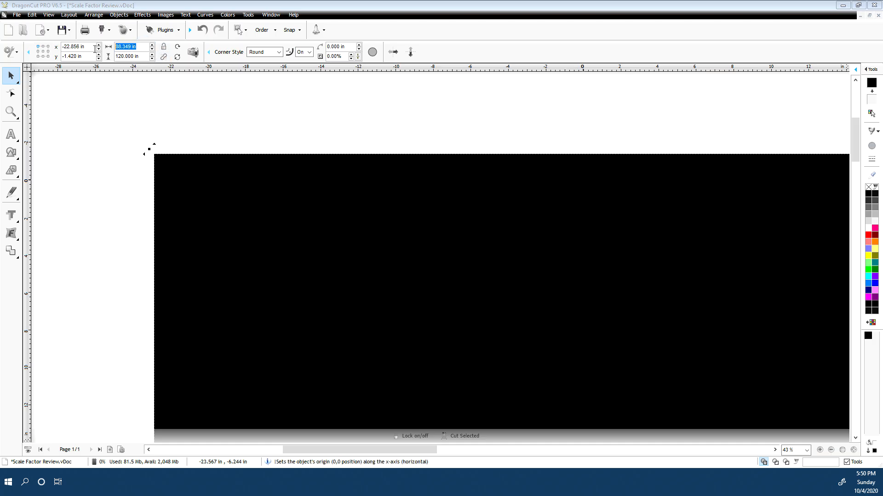
type("24")
key("Return")
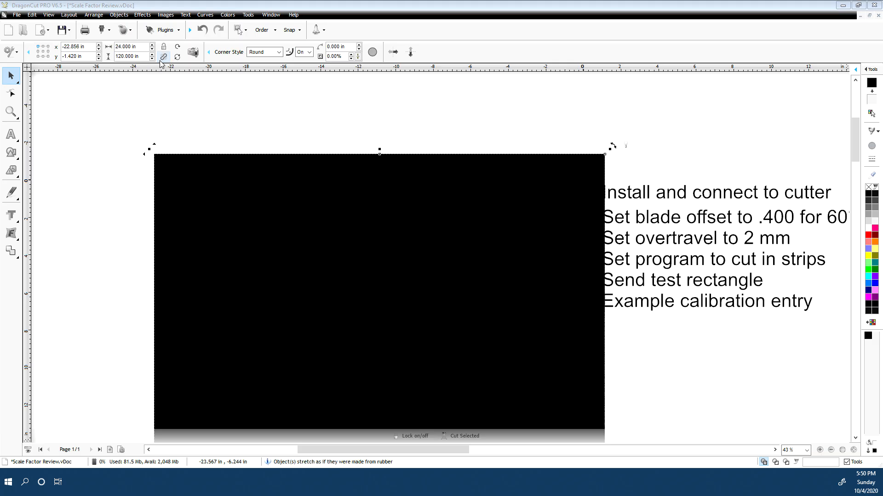
left_click(488, 141)
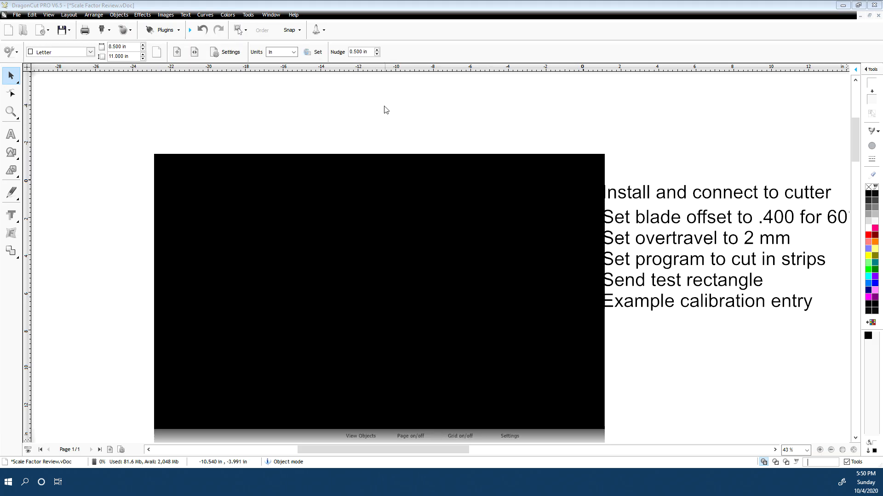
- Examine the example calibration text with the three test cuts, their average and the scale factor calculation
scroll(390, 105, "down", 2)
left_click(404, 239)
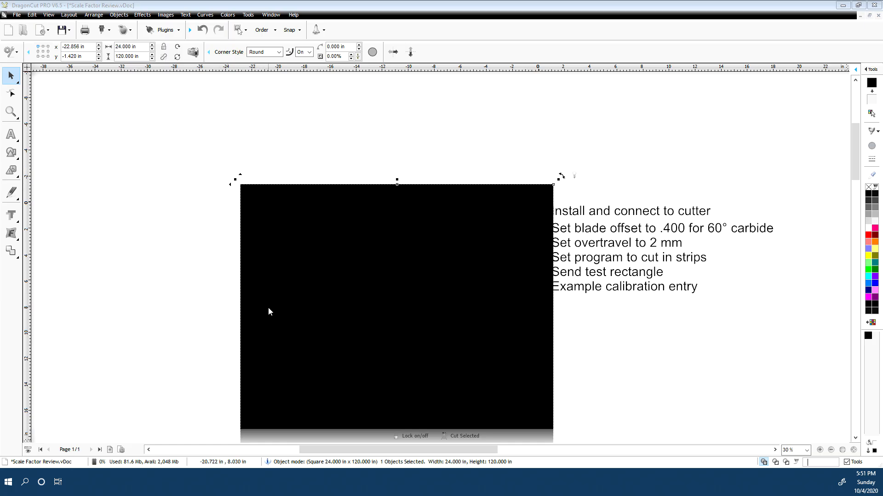
scroll(208, 172, "down", 3)
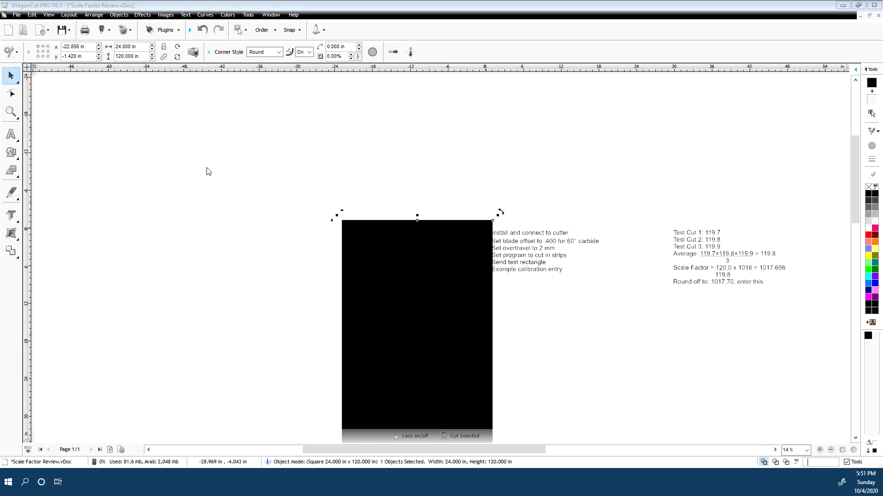
scroll(729, 226, "up", 1)
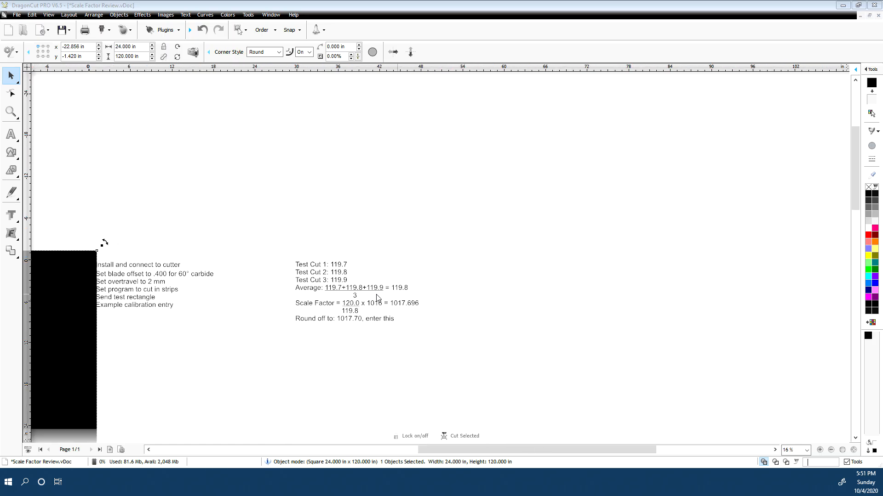
scroll(376, 298, "up", 4)
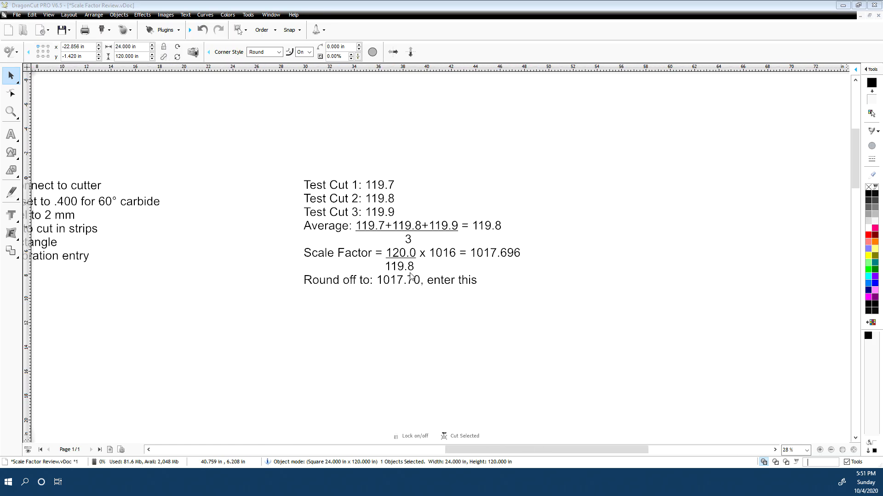
scroll(476, 238, "up", 3)
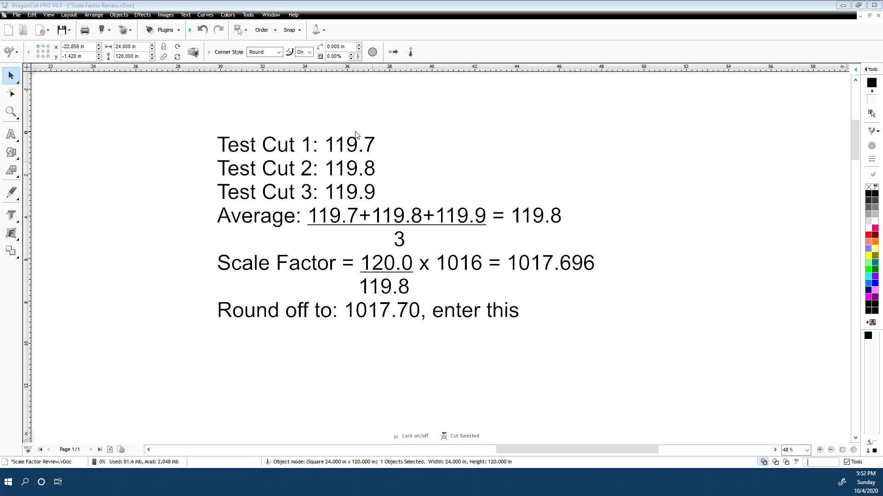
- Open the Vinyl Spooler and bring up the device settings of the SAGA 1350 cutter
left_click(249, 15)
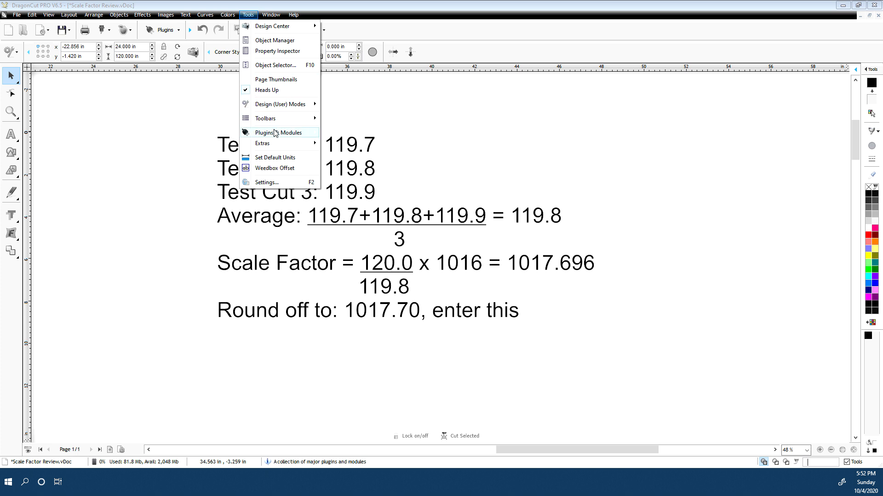
mouse_move(276, 133)
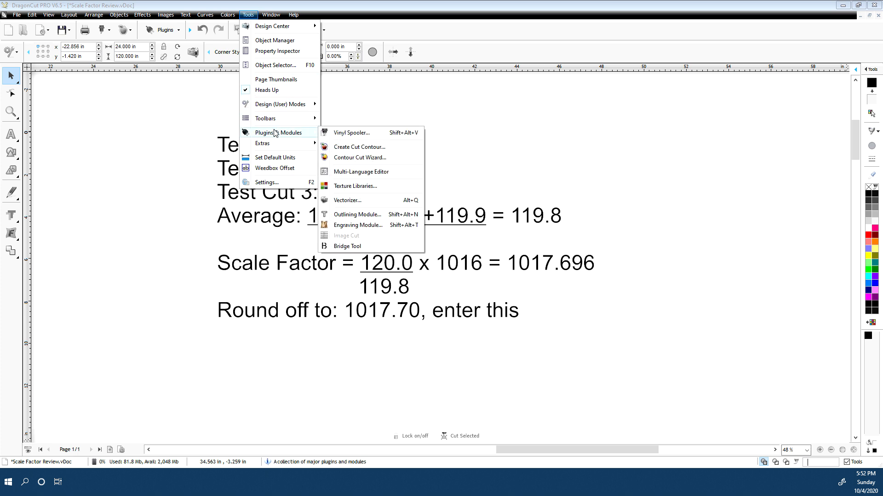
left_click(364, 137)
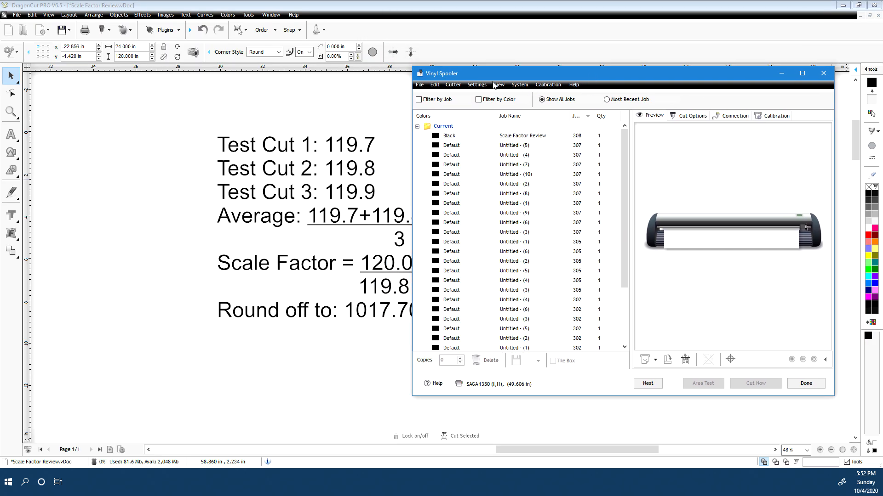
left_click(477, 86)
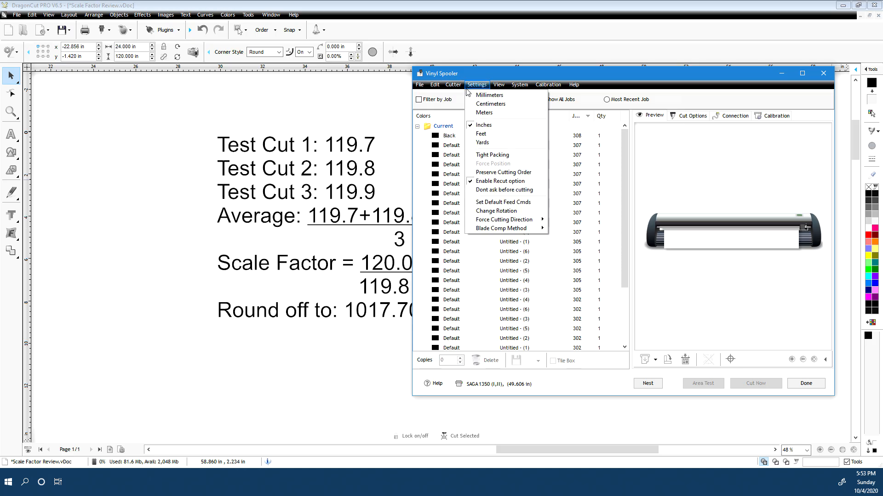
mouse_move(461, 89)
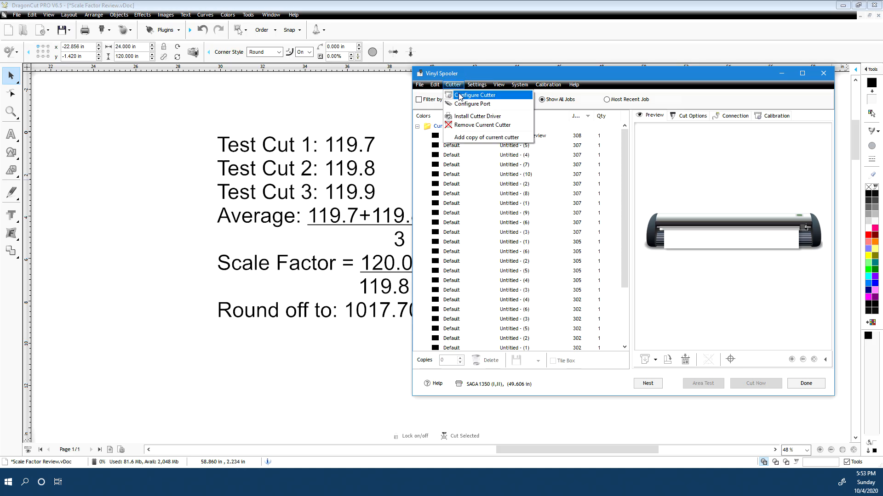
left_click(459, 96)
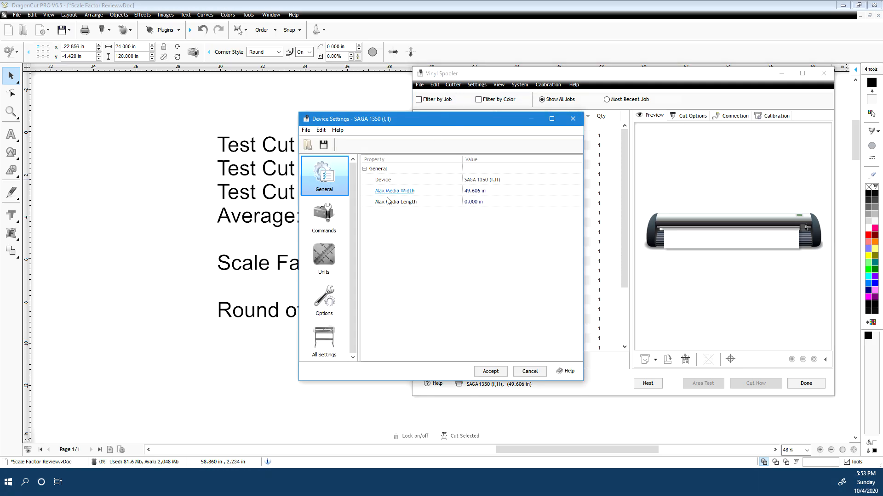
- Show all device settings with General, Units, Device Units per Inch and Device Units per mm expanded, and move the window clear of the calculation
left_click(336, 336)
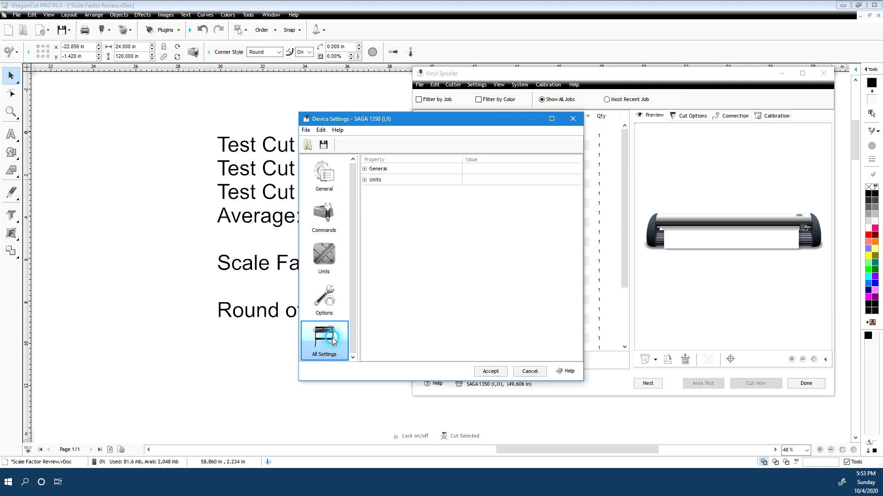
left_click(364, 181)
left_click(364, 169)
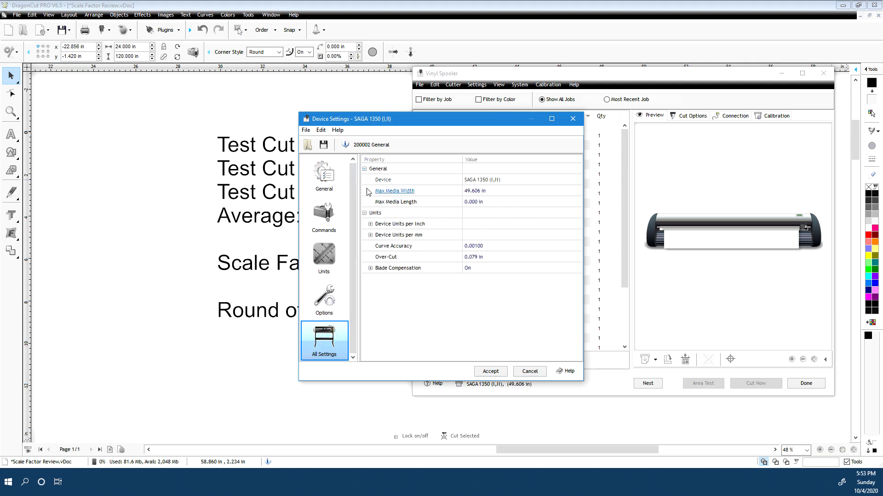
left_click(370, 224)
left_click(370, 257)
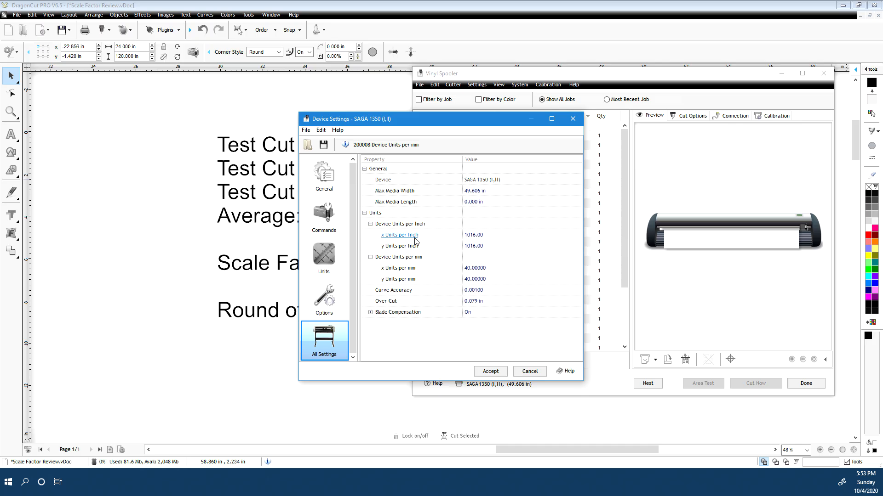
left_click_drag(472, 118, 600, 113)
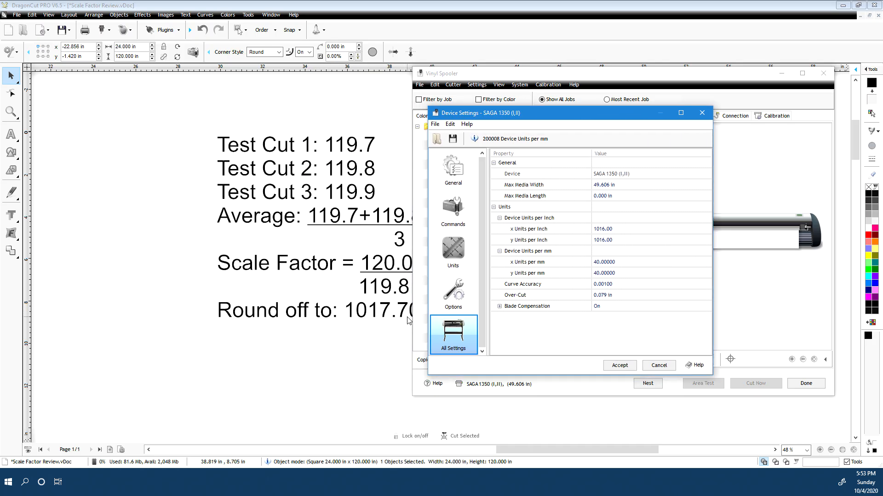
- Set the x Units per Inch to 1017.70 and open the y Units per Inch value for editing
left_click(622, 227)
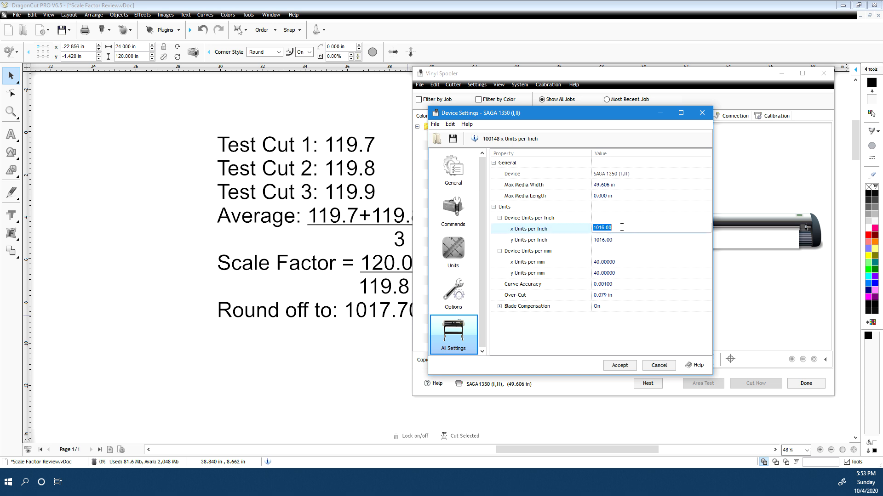
type("10")
left_click(640, 239)
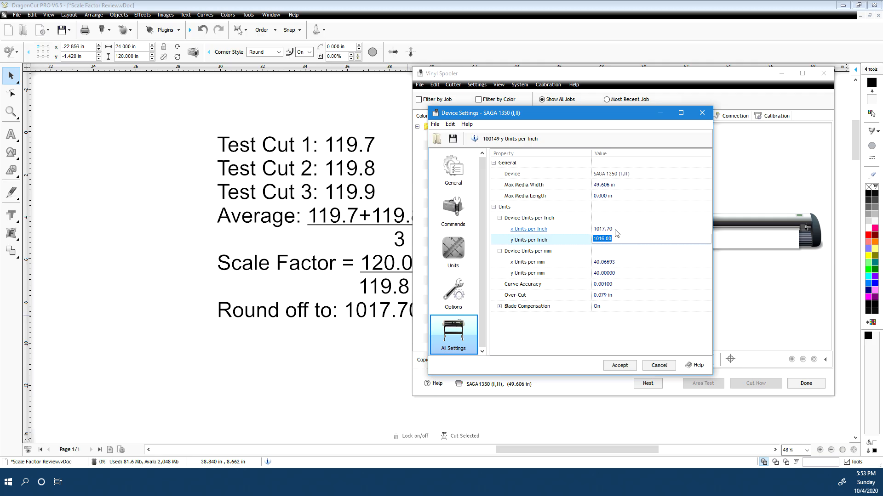
- Accept the SAGA 1350 device settings and close the Vinyl Spooler
left_click(628, 366)
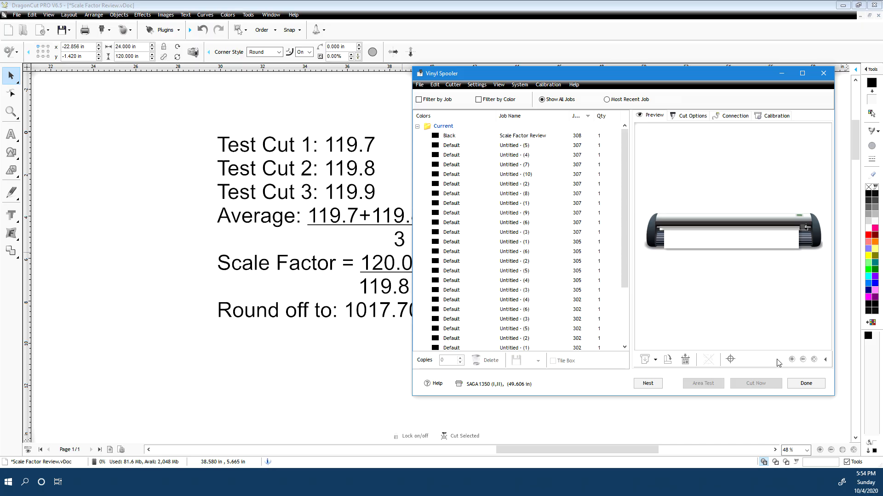
left_click(805, 383)
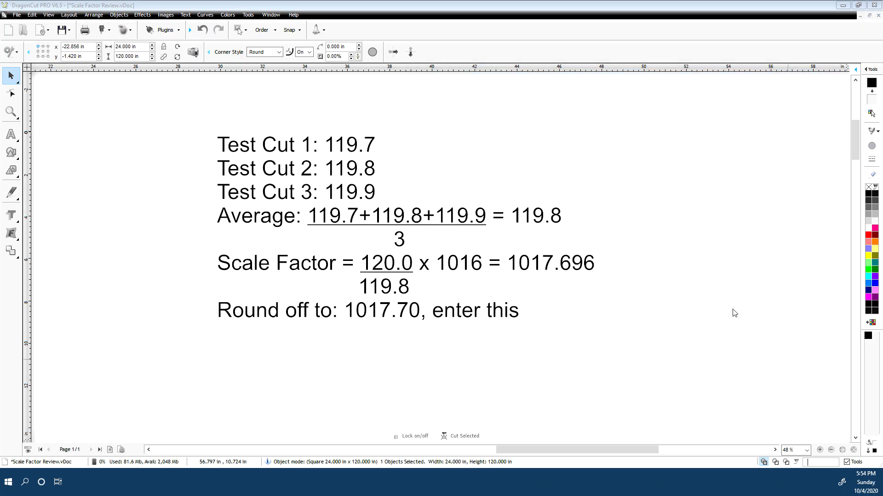
- Move the six-step checklist text clear of the black test rectangle, to about x 3.6 in, y -0.45 in, and deselect it
scroll(599, 153, "down", 4)
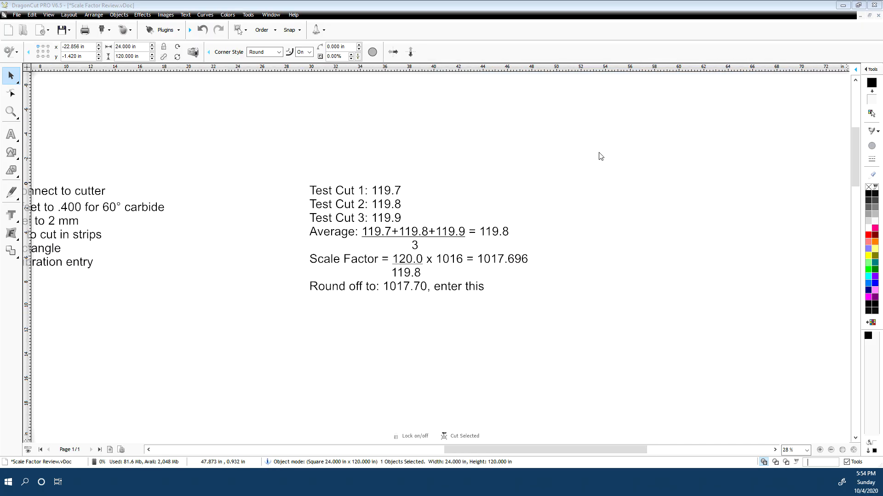
scroll(64, 243, "up", 1)
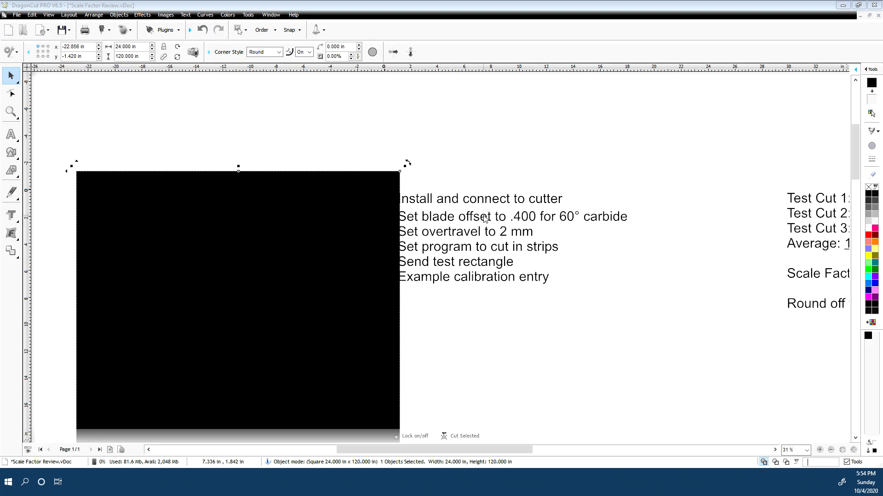
scroll(485, 220, "up", 3)
left_click(436, 278)
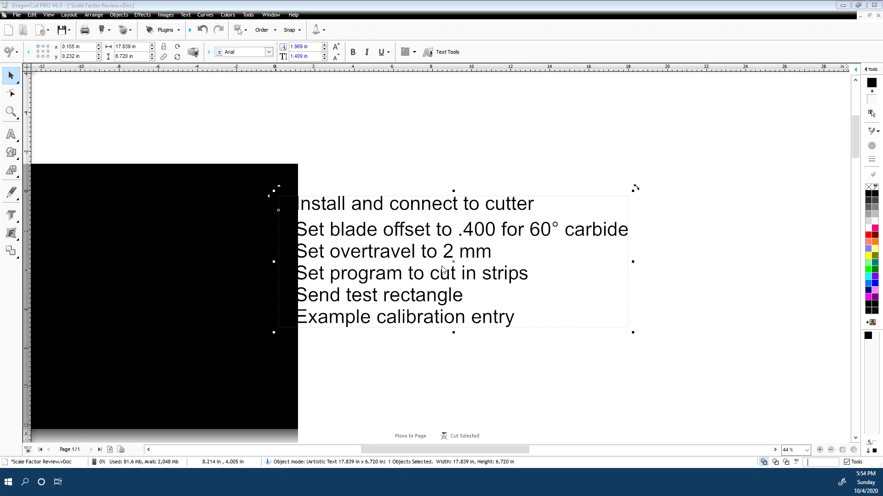
left_click_drag(443, 269, 510, 256)
left_click(457, 389)
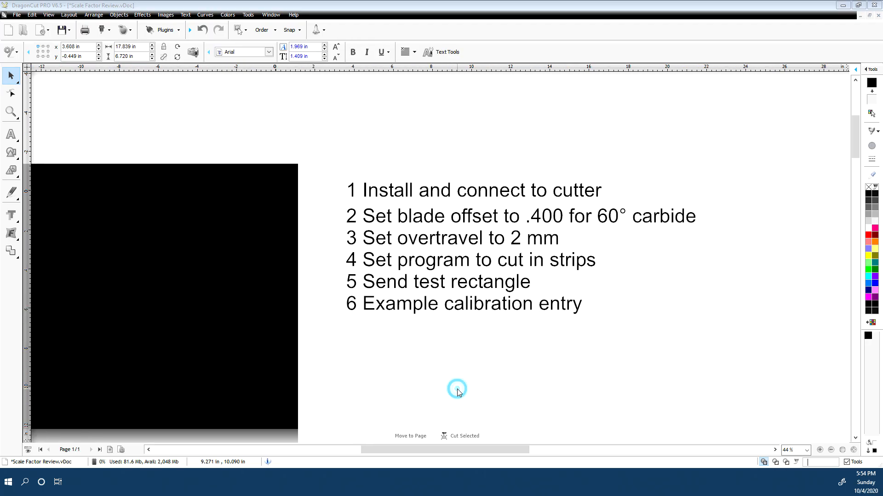